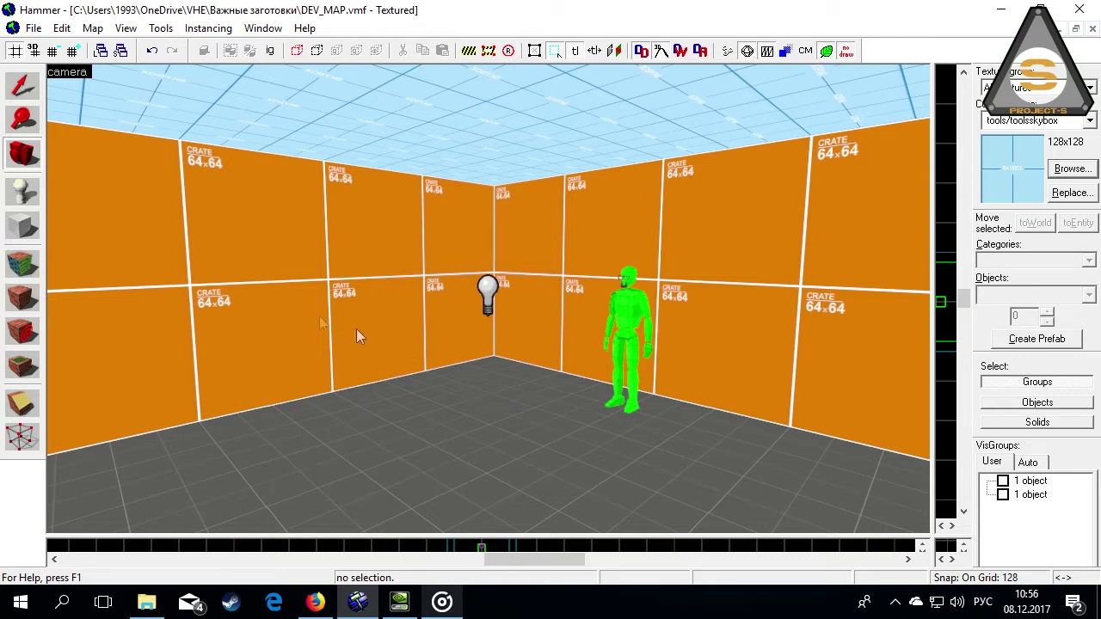
Step: Examine the room's walls from inside and outside, focusing on the open gap at the corner
left_click(17, 157)
scroll(445, 293, "down", 10)
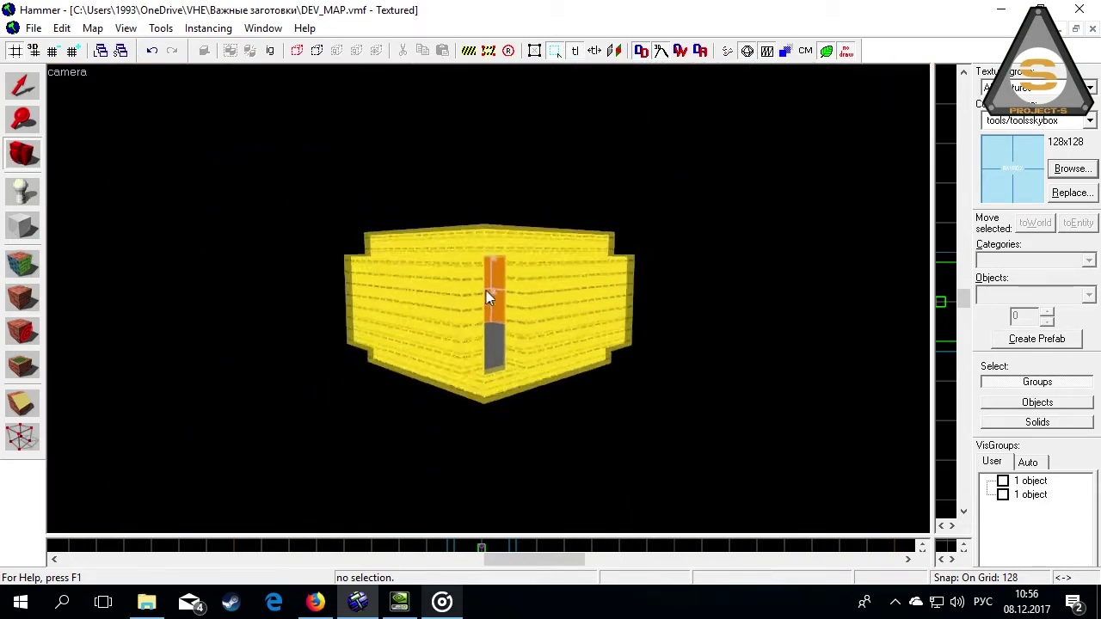
scroll(489, 299, "up", 5)
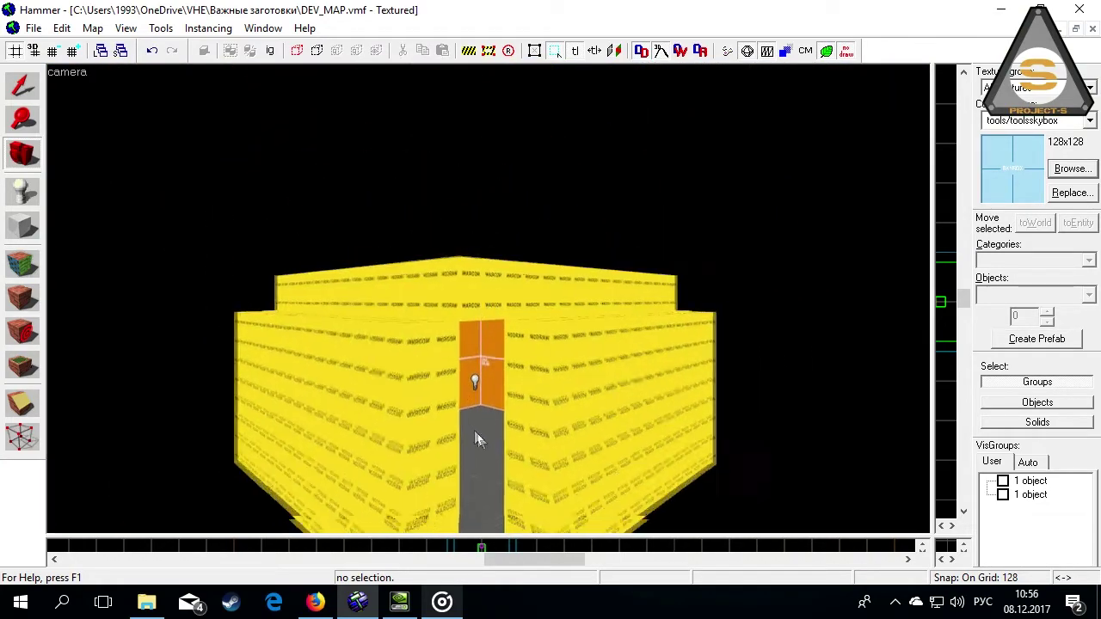
scroll(479, 381, "down", 6)
scroll(489, 297, "up", 10)
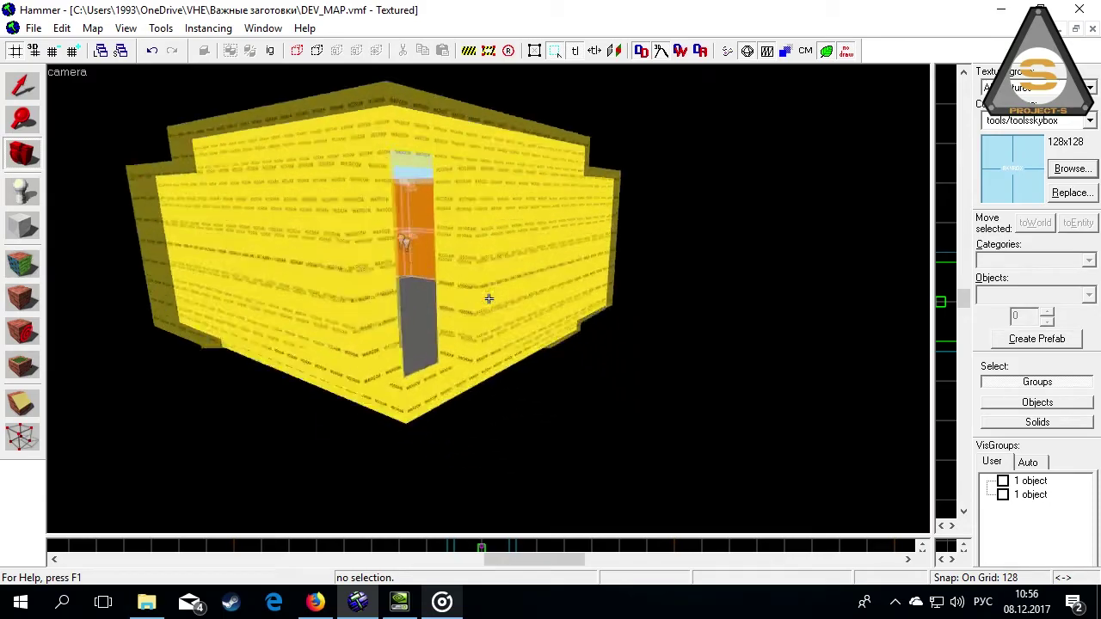
key("d")
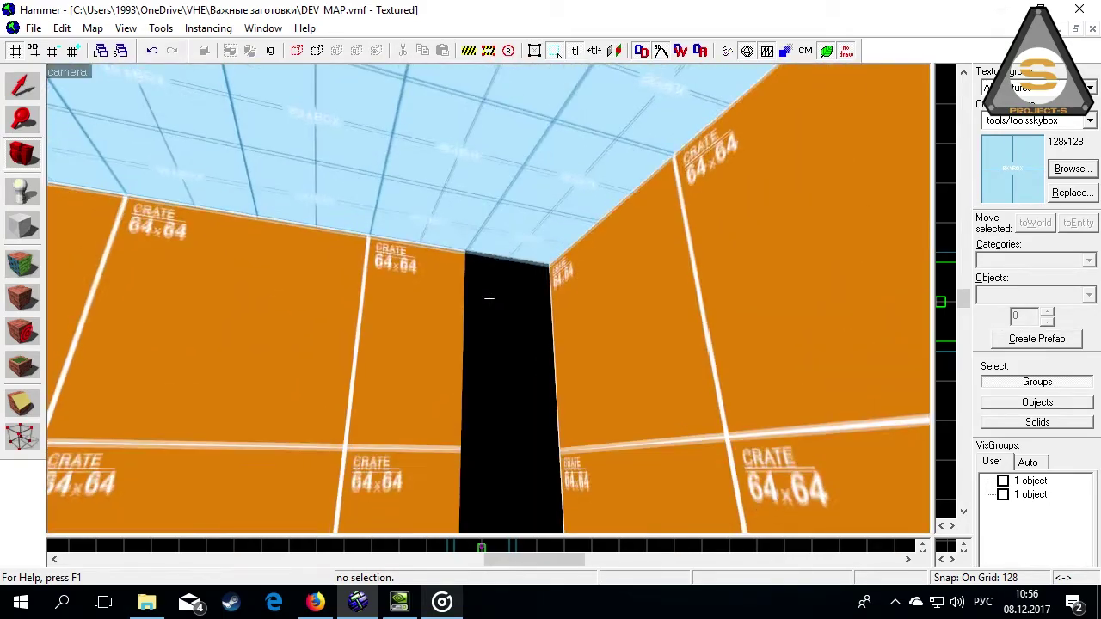
key("s")
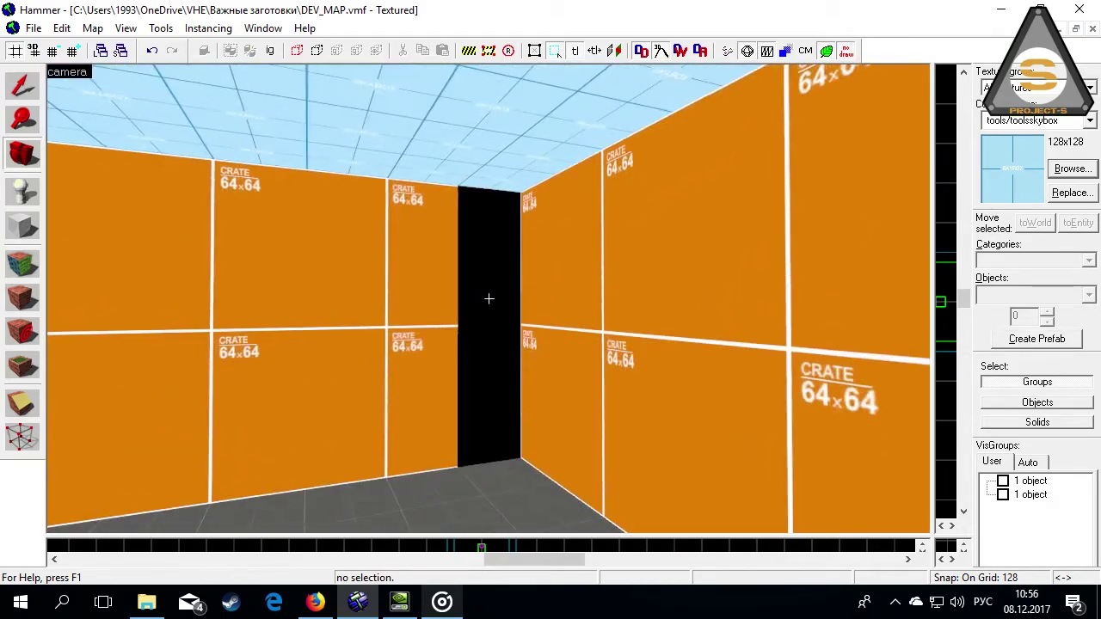
key("w")
key("s")
key("w")
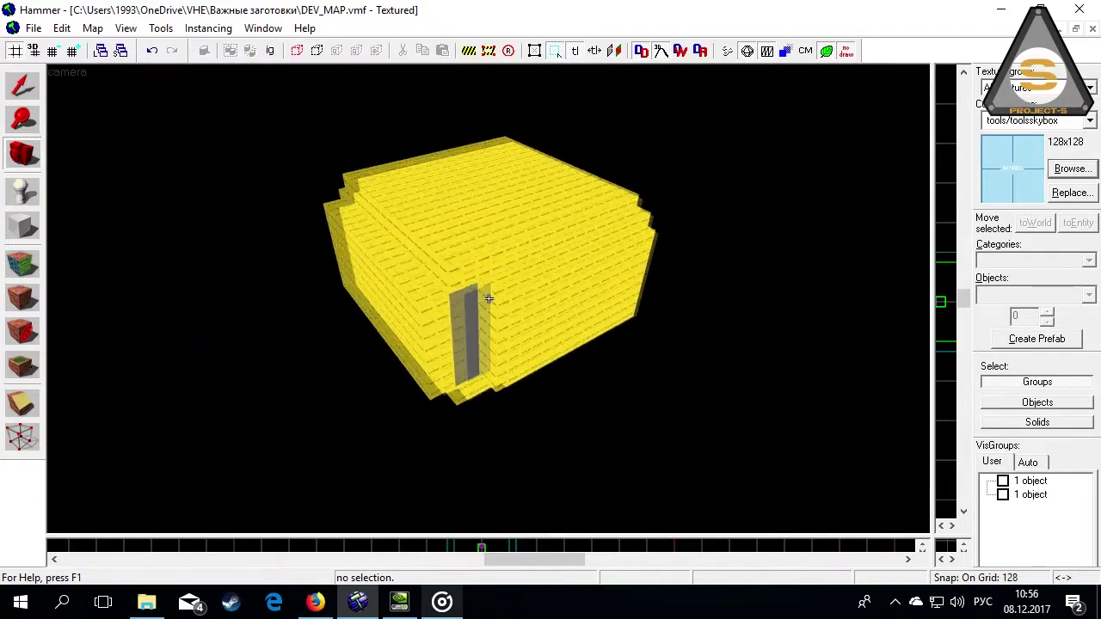
key("z")
Step: Widen the 2D top view beside the camera view and show the hidden skybox block enclosing the room
left_click(932, 528)
left_click_drag(848, 493, 797, 492)
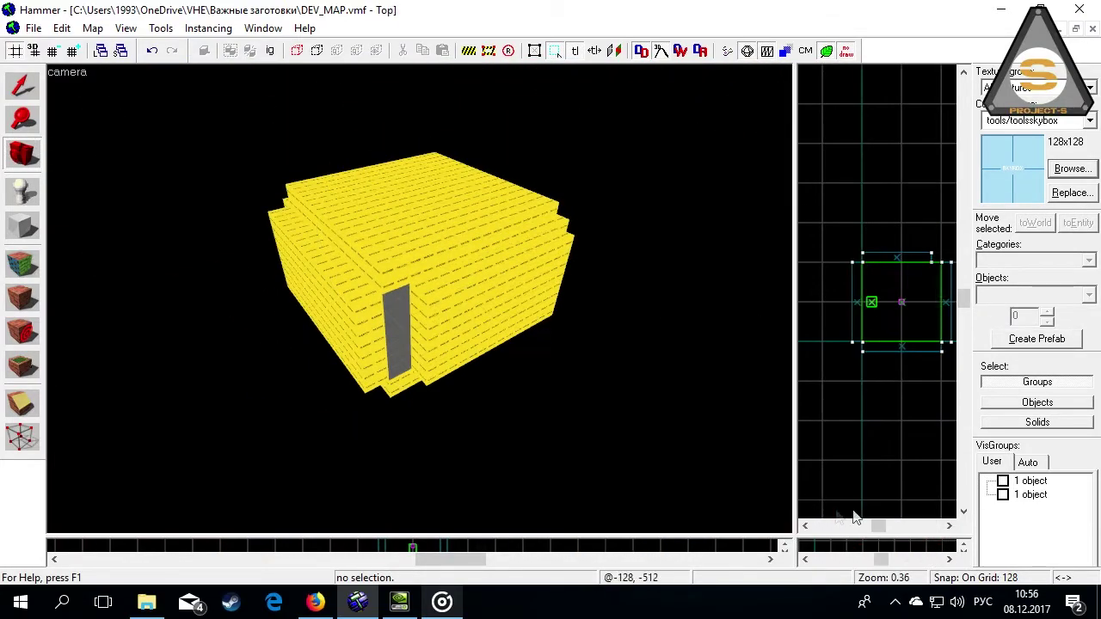
left_click(1005, 495)
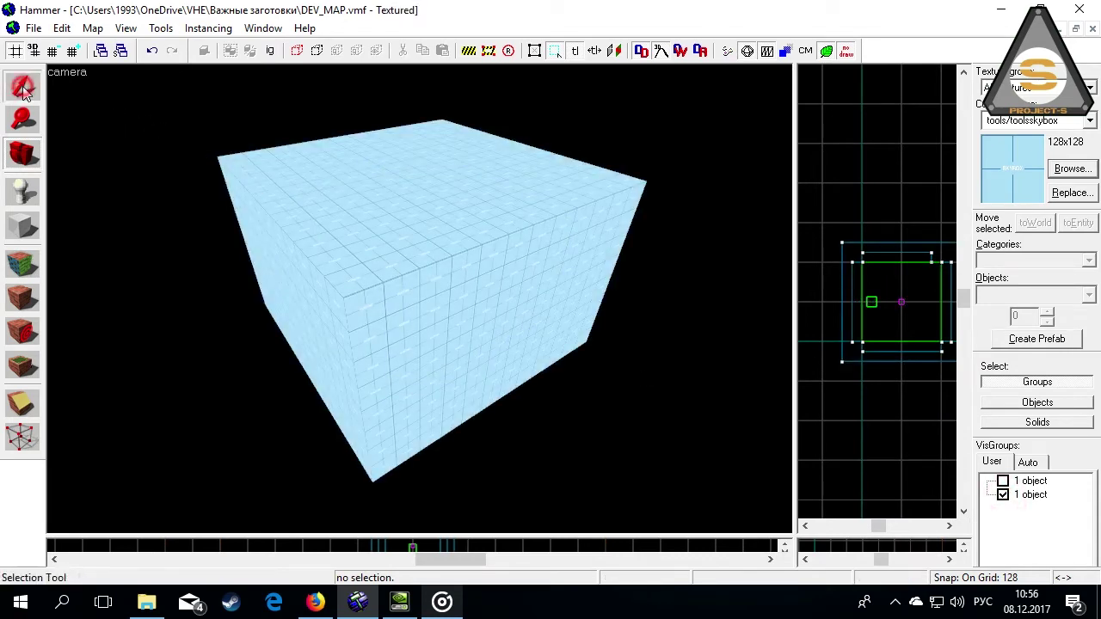
Step: Select the skybox block enclosing the room and make it hollow
left_click(22, 86)
left_click(452, 264)
left_click(161, 28)
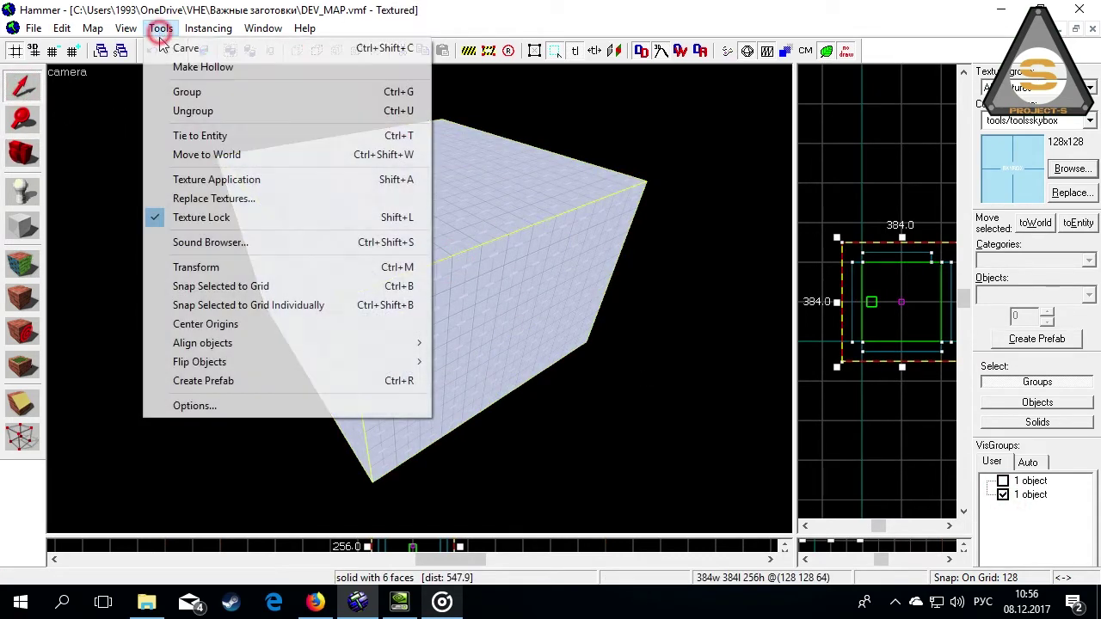
left_click(172, 66)
left_click(536, 329)
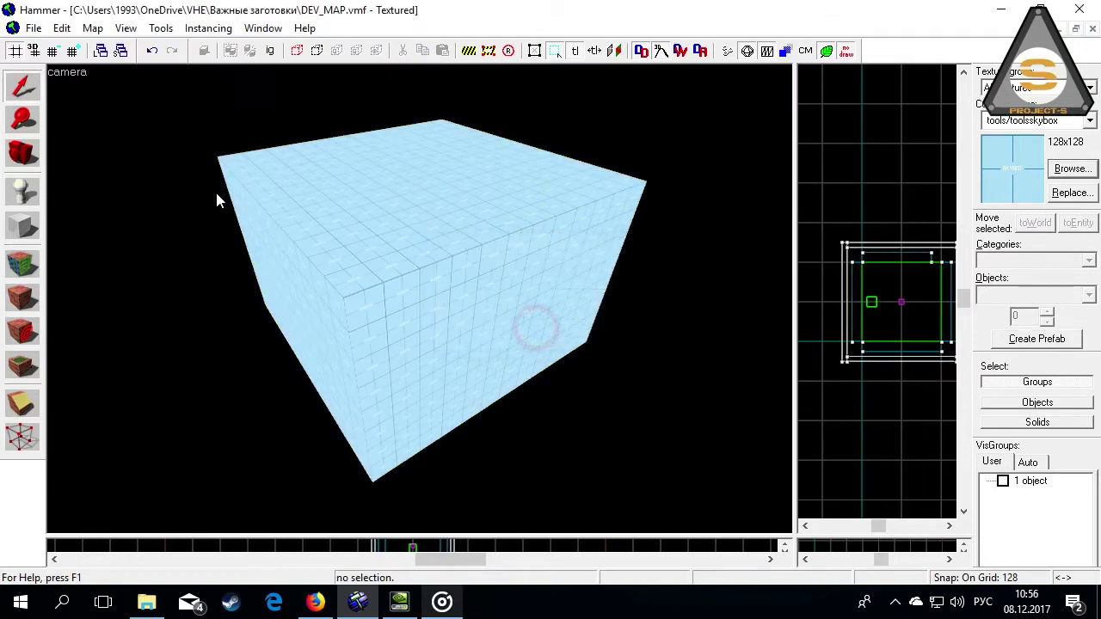
Step: Inspect the room inside the hollow skybox shell and remove the shell from around it
scroll(225, 181, "up", 5)
scroll(116, 145, "down", 1)
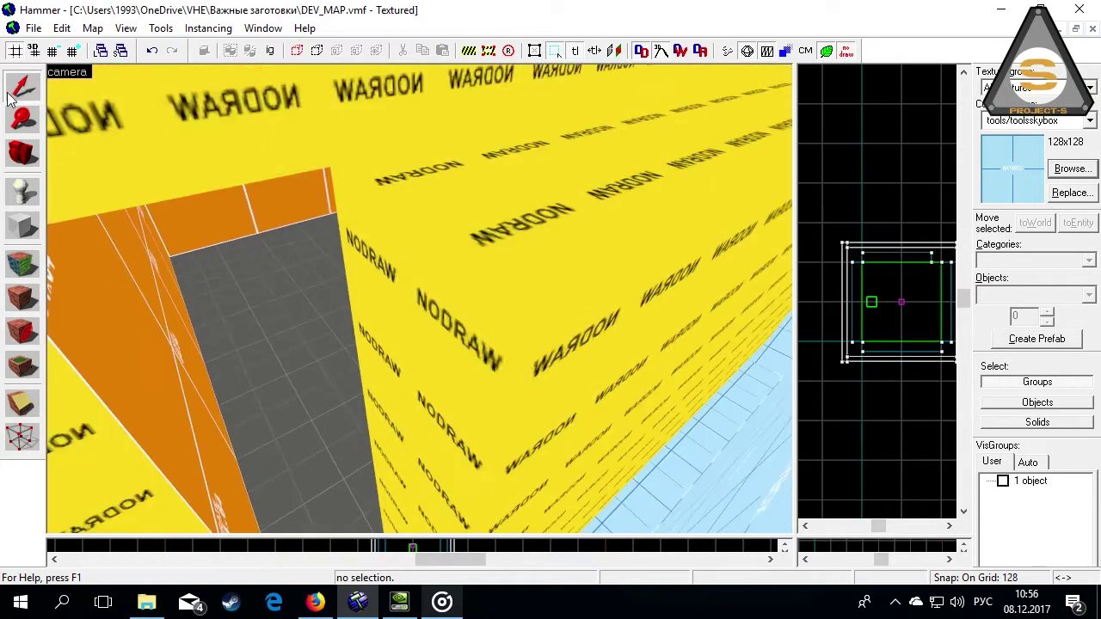
scroll(383, 230, "down", 6)
left_click(393, 227)
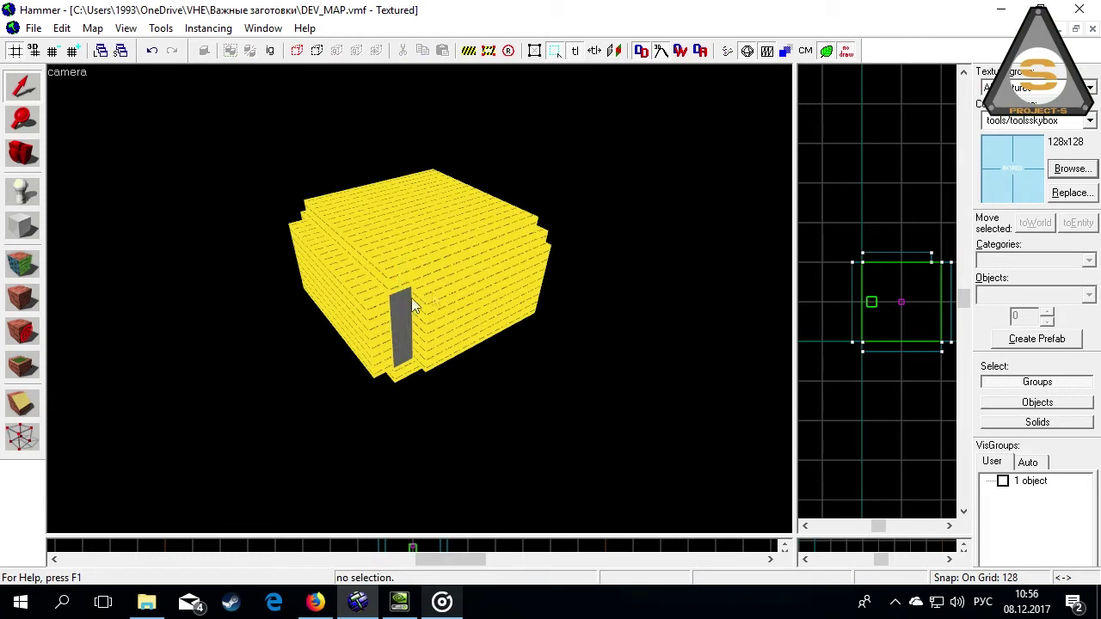
Step: Turn on the cordon to view its bounds around the room in the top view, and turn it off again
left_click(469, 51)
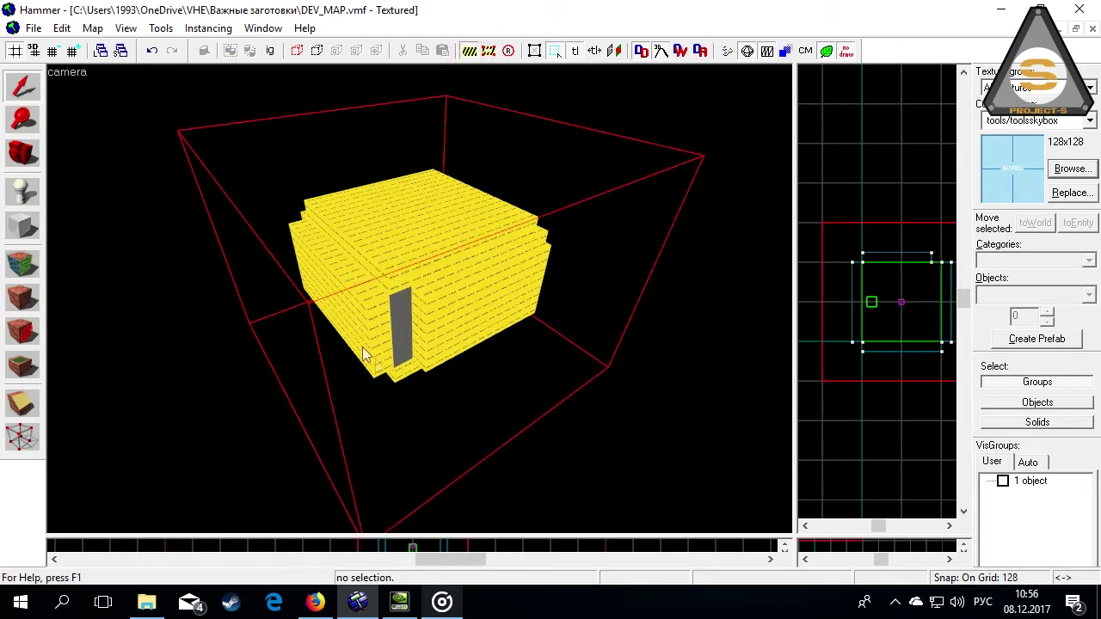
scroll(865, 305, "down", 4)
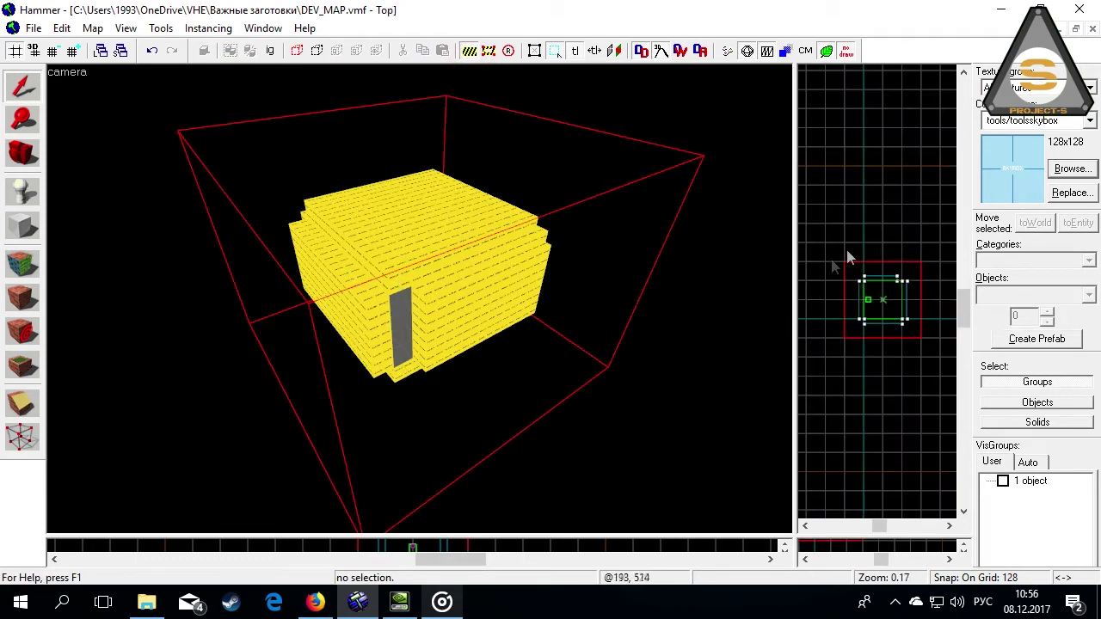
left_click(469, 51)
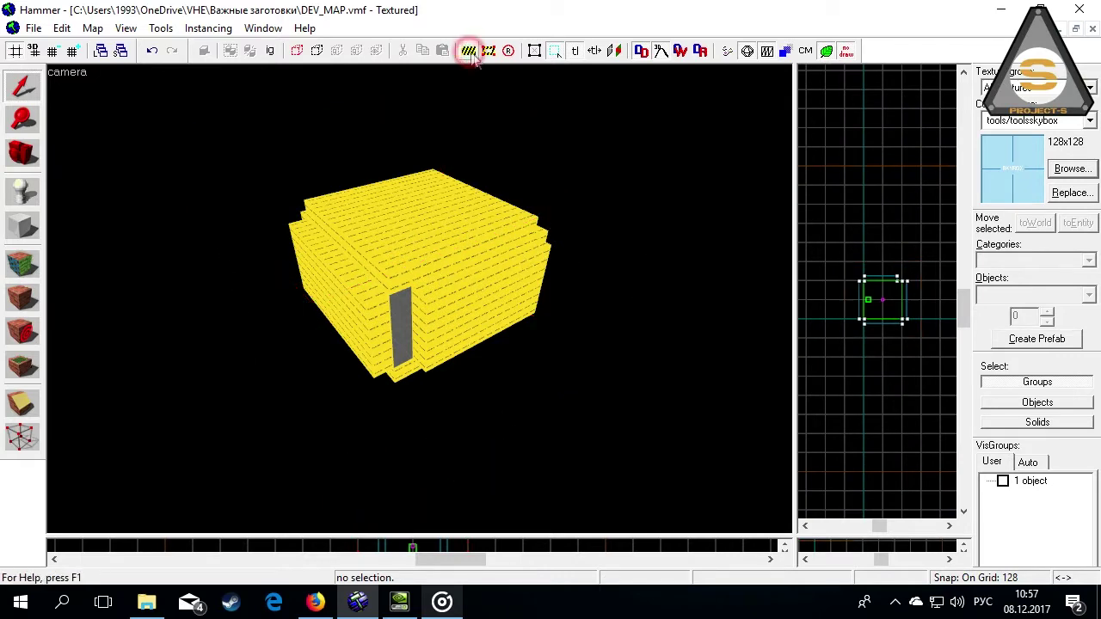
Step: Show the hidden orange crate block outside the room and look at it in the 3D view
left_click(1003, 481)
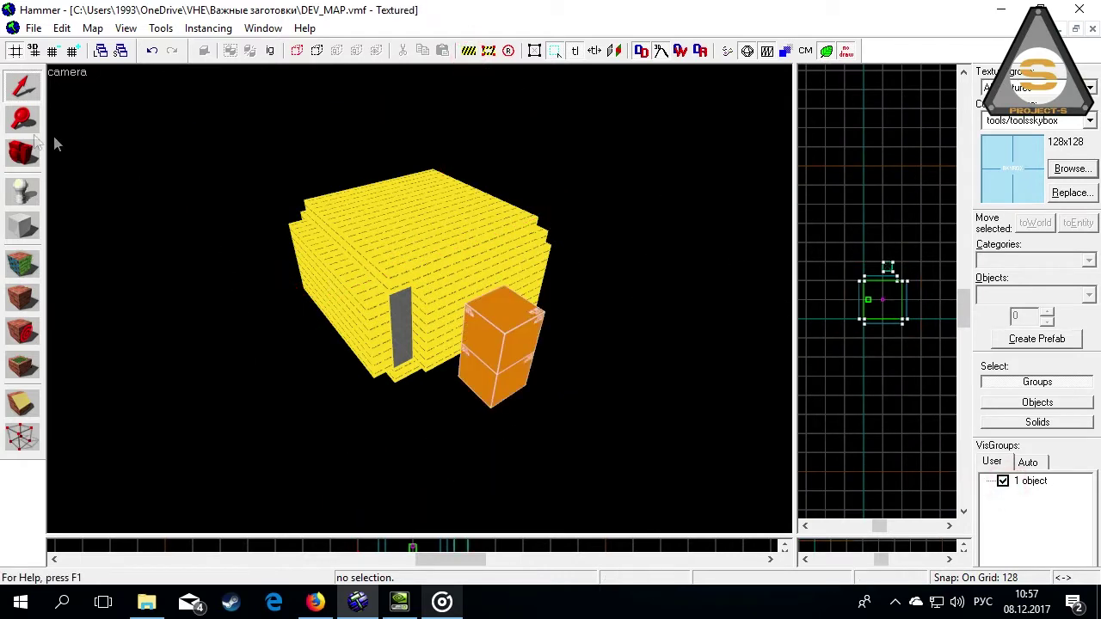
left_click(26, 153)
left_click_drag(147, 162, 420, 298)
key("w")
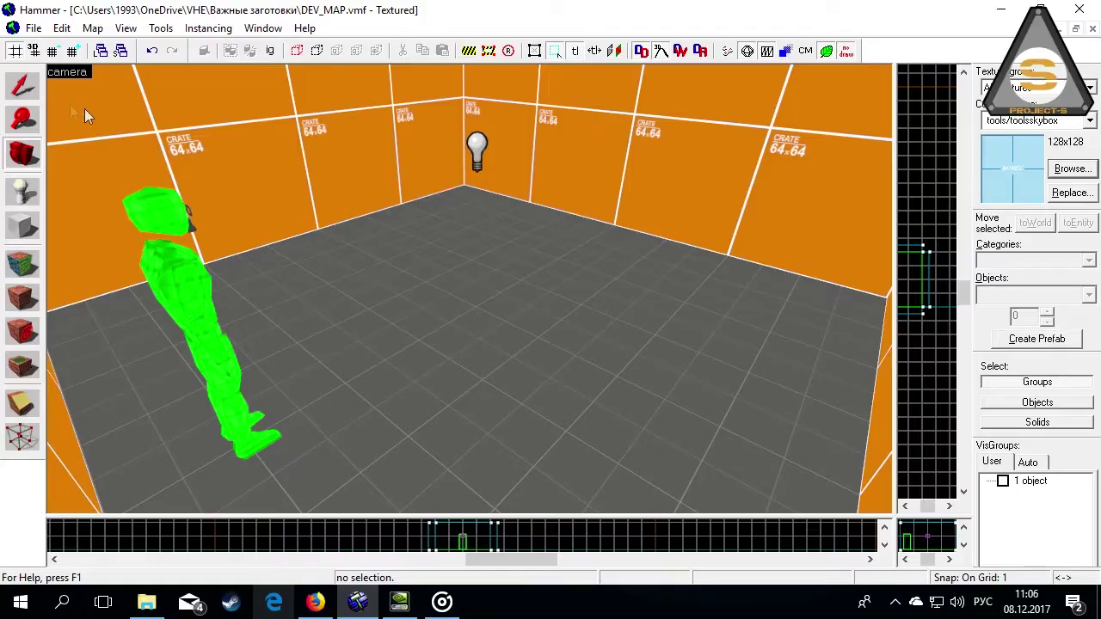
Step: Select the func_detail floor, examine its underside from outside the room, and show the hidden visgroup object
left_click(21, 85)
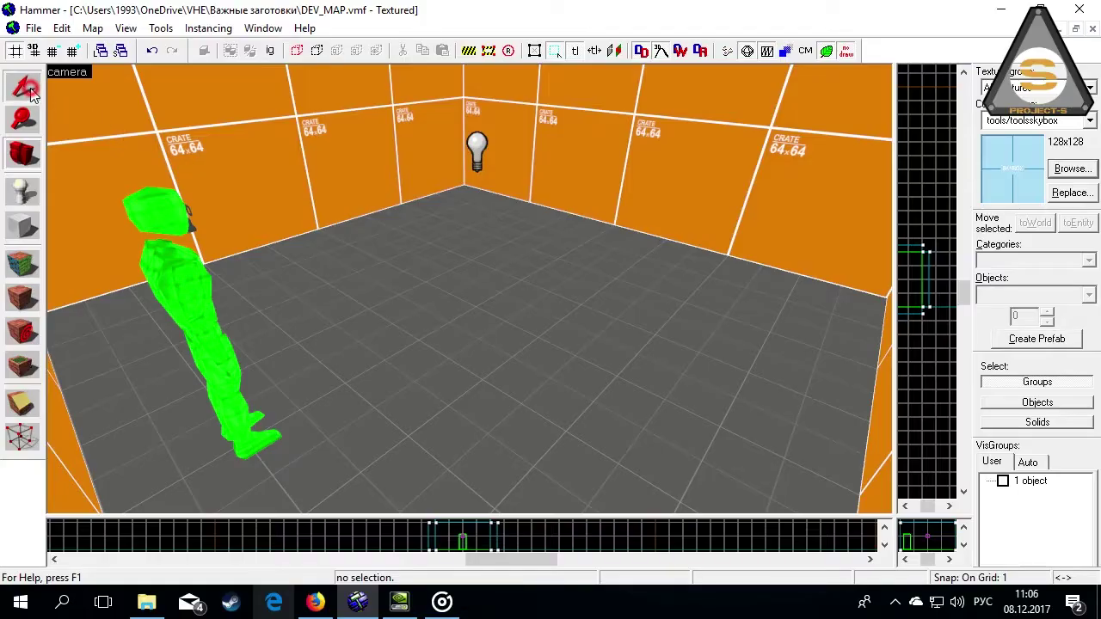
left_click(316, 304)
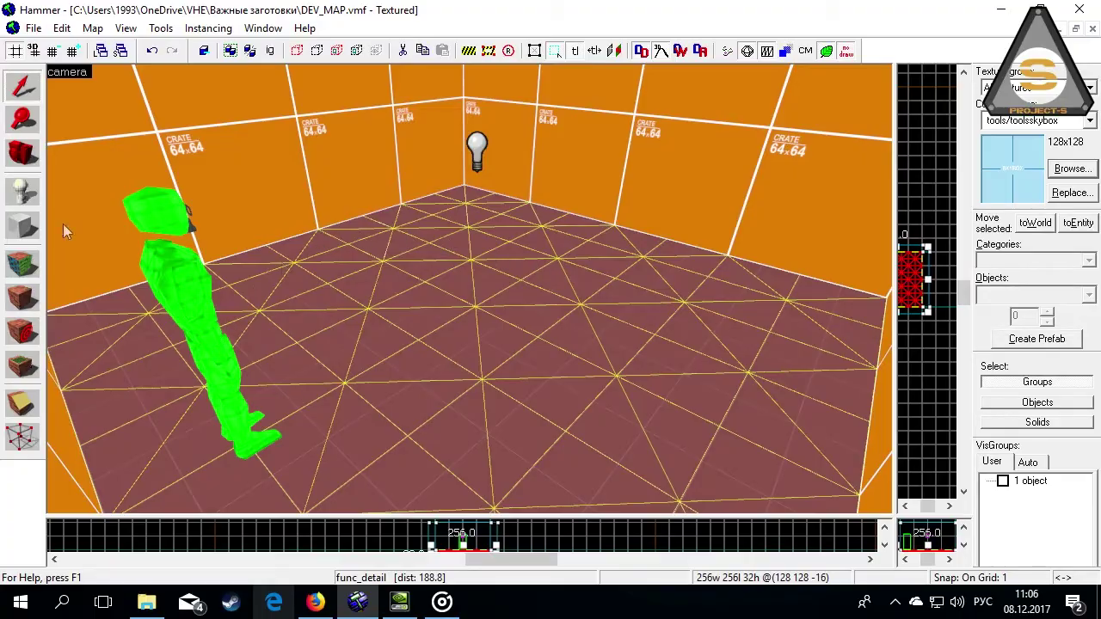
left_click(22, 152)
key("z")
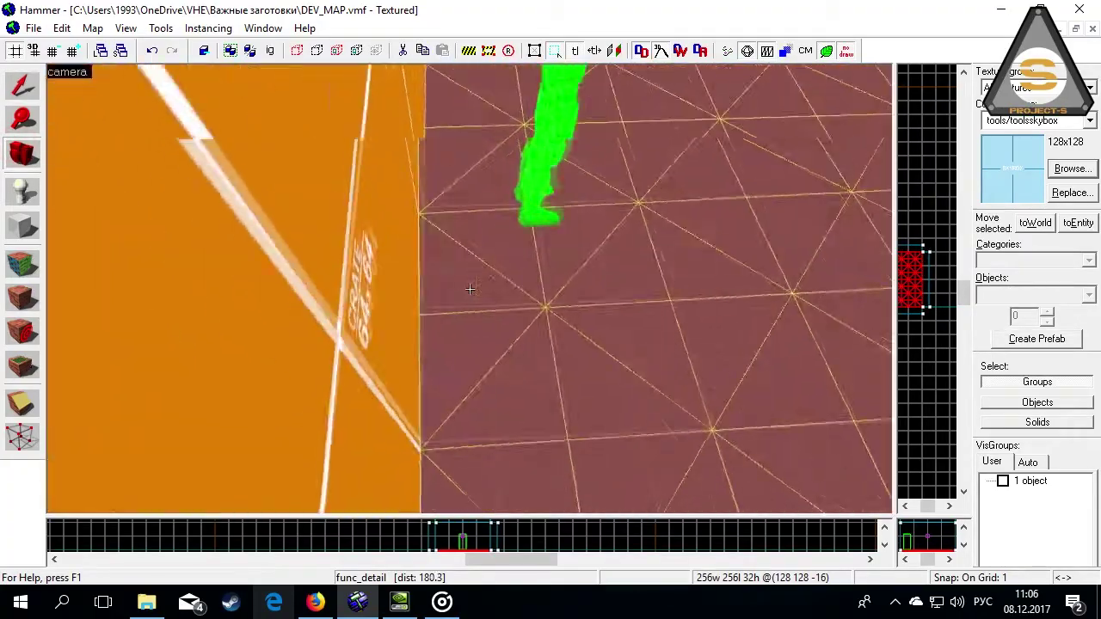
key("w")
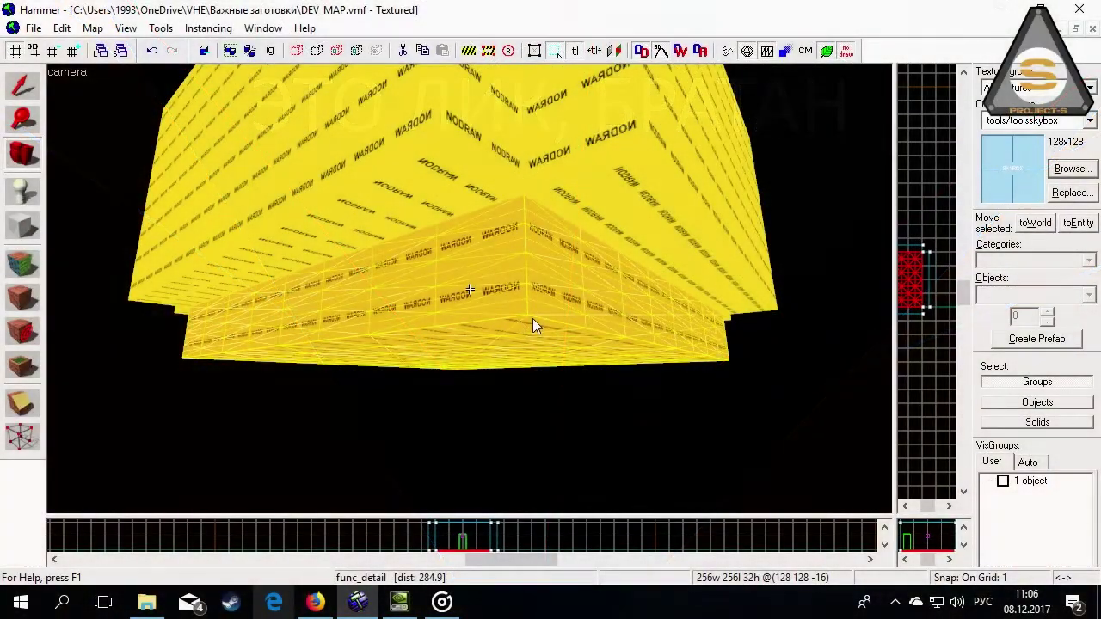
key("z")
key("w")
key("s")
key("z")
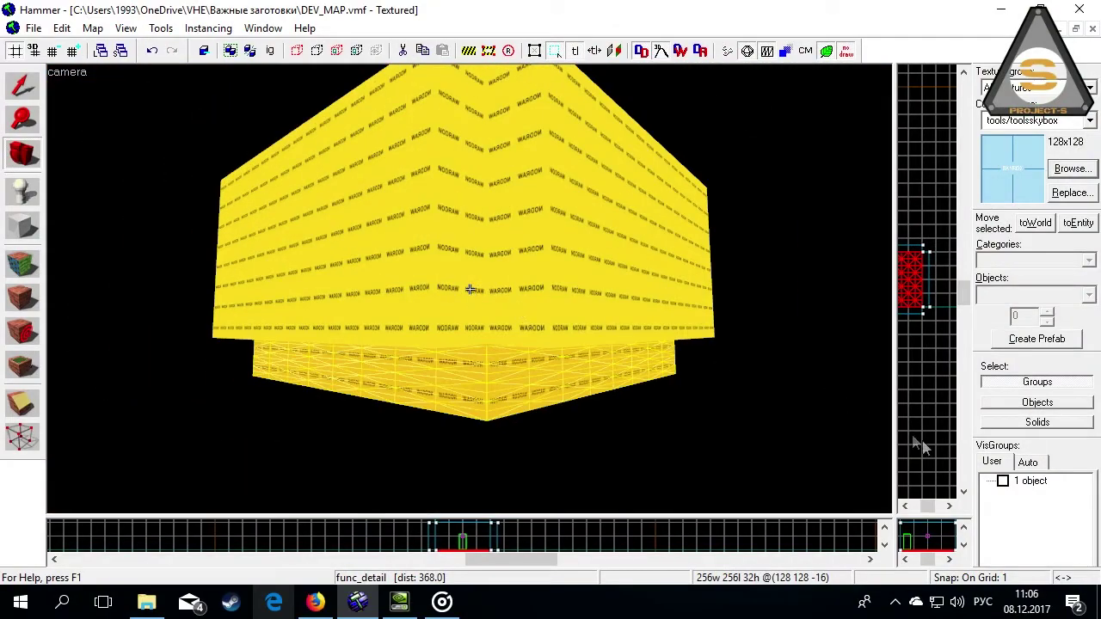
left_click(1003, 481)
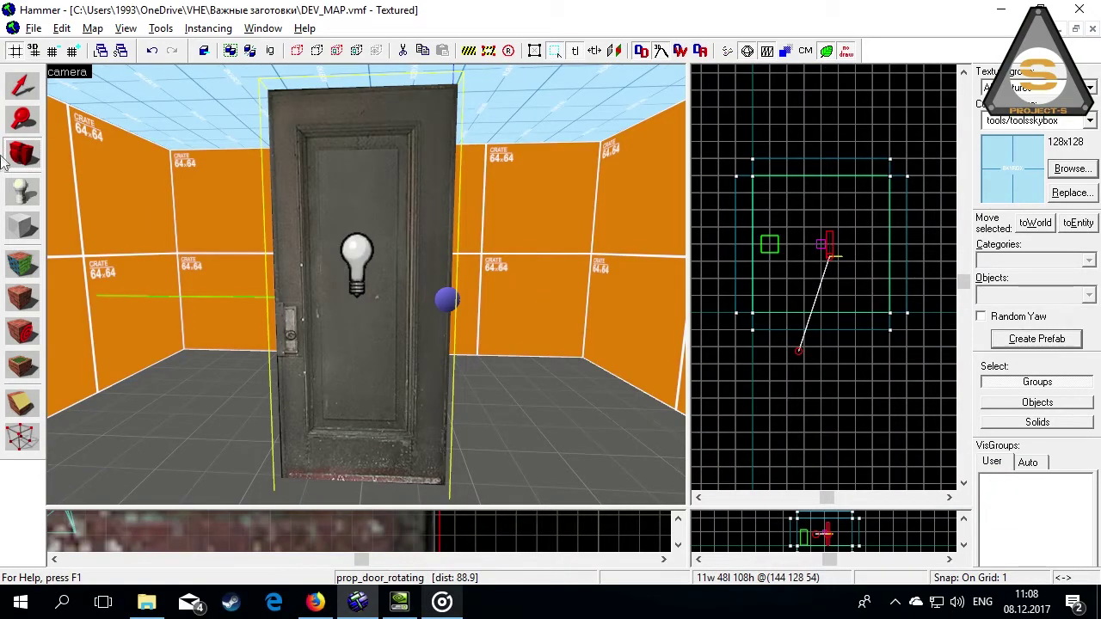
Step: Examine the selected prop_door_rotating door and its helper line running to the point outside the room
key("z")
key("s")
key("w")
key("s")
key("w")
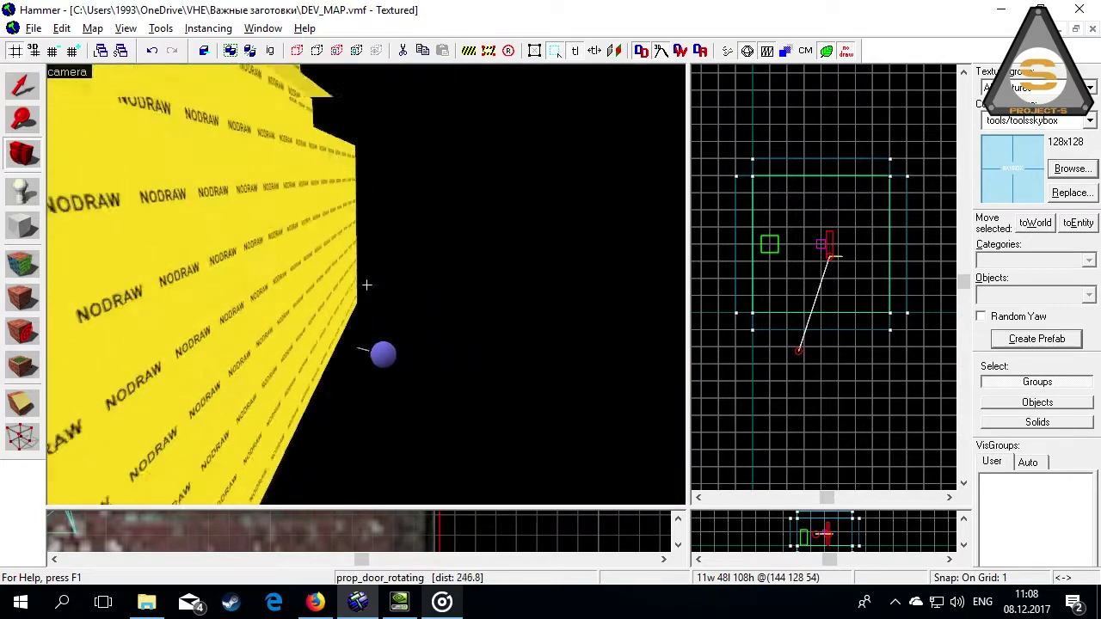
key("s")
key("z")
scroll(810, 315, "up", 4)
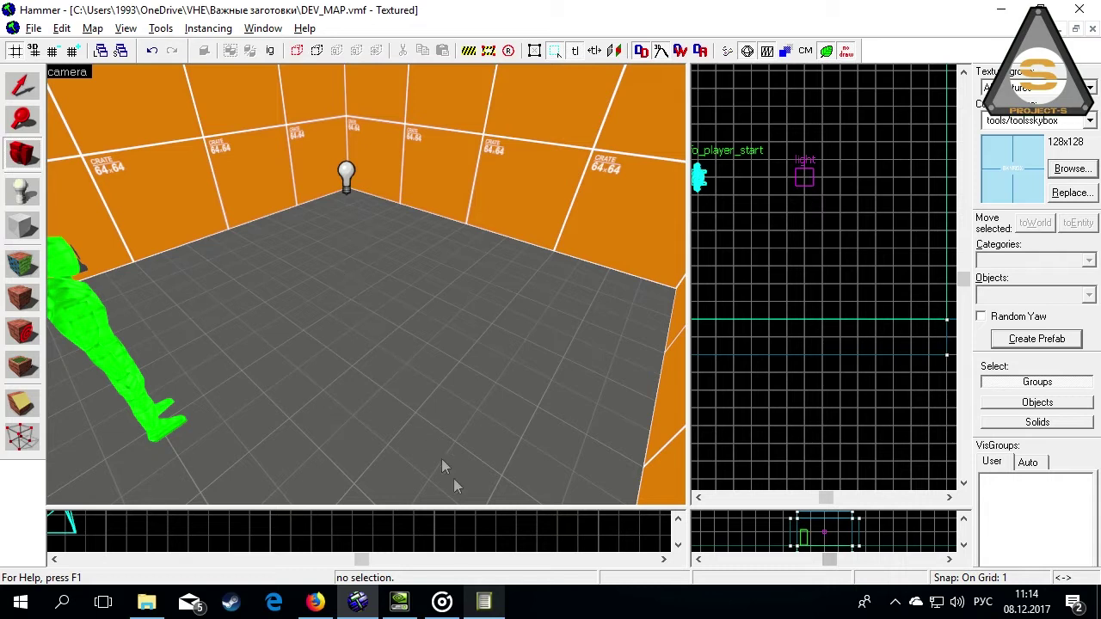
Step: Switch to View Log Tool, review the FindPortalSide errors in the compile log, and close it
left_click(484, 602)
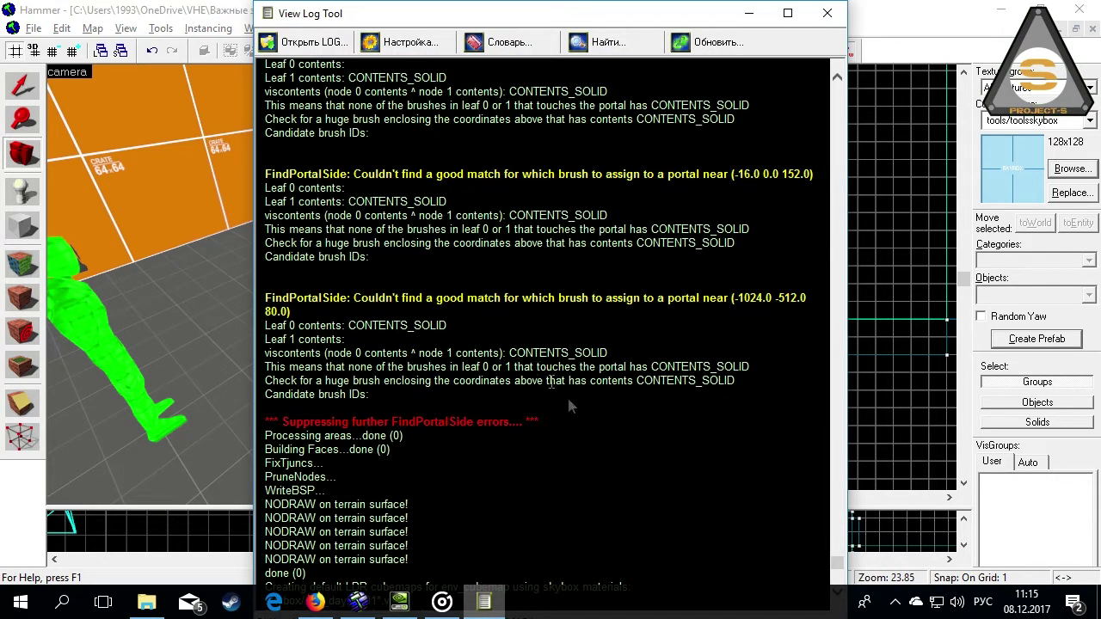
triple_click(291, 306)
left_click_drag(550, 420, 265, 421)
left_click(600, 413)
left_click(827, 13)
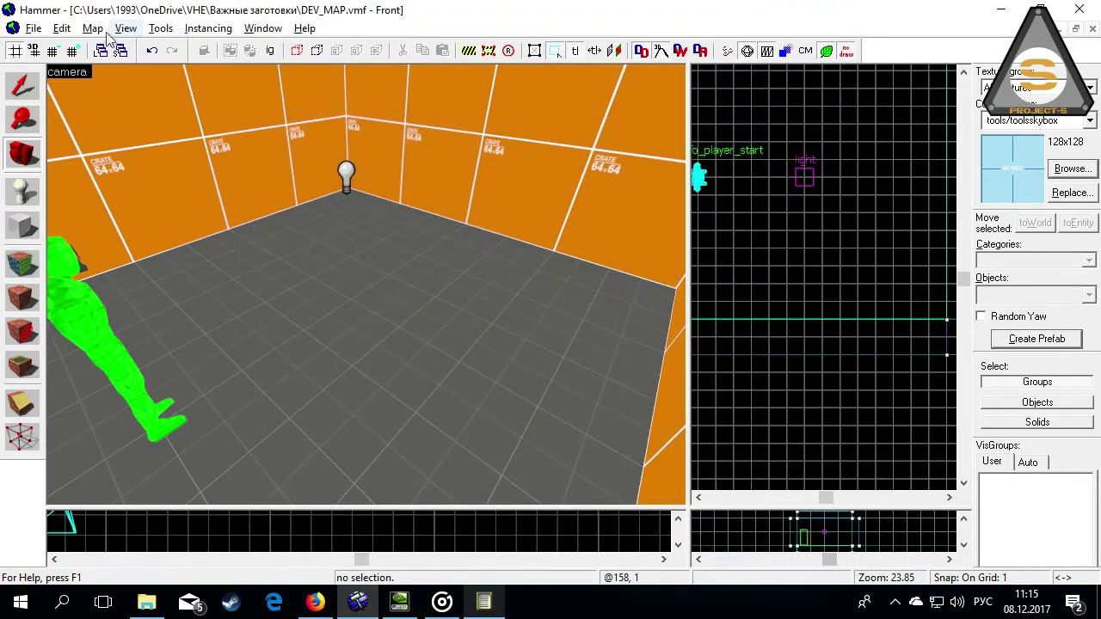
Step: Load the default pointfile DEV_MAP.lin into the map
left_click(93, 28)
left_click(159, 229)
left_click(562, 362)
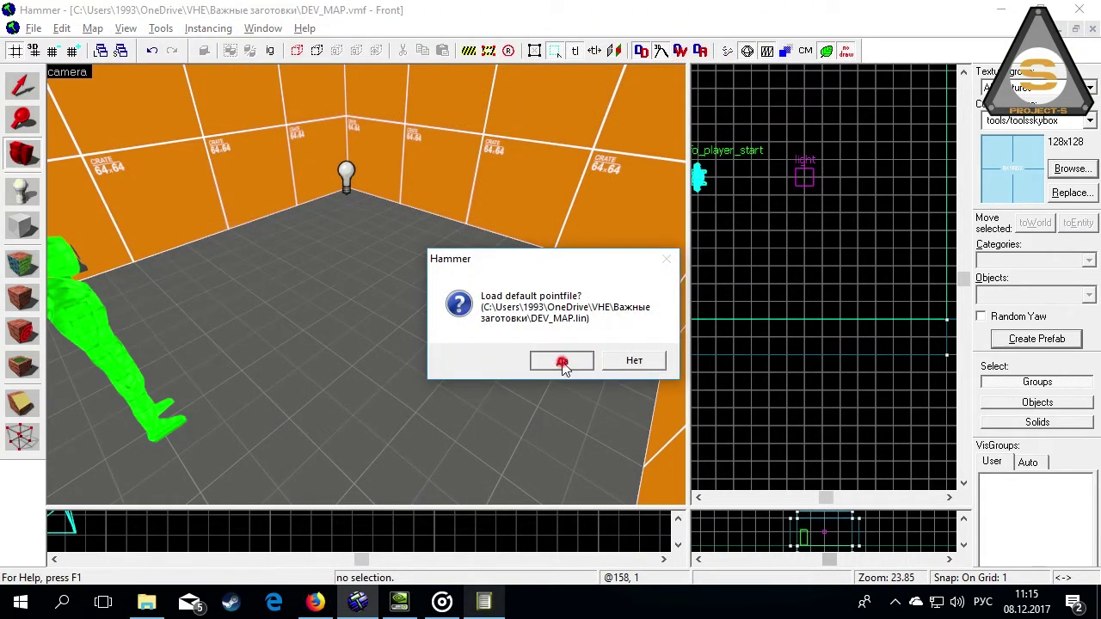
Step: Follow the red leak line from the light entity through the floor to see where it leaves the room
key("z")
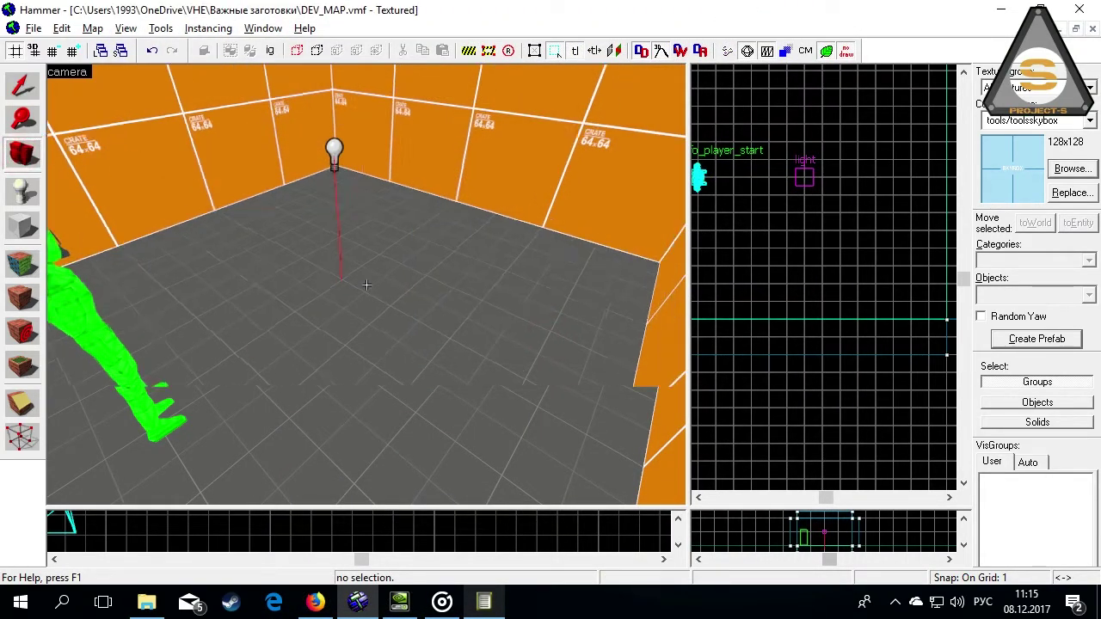
key("w")
key("d")
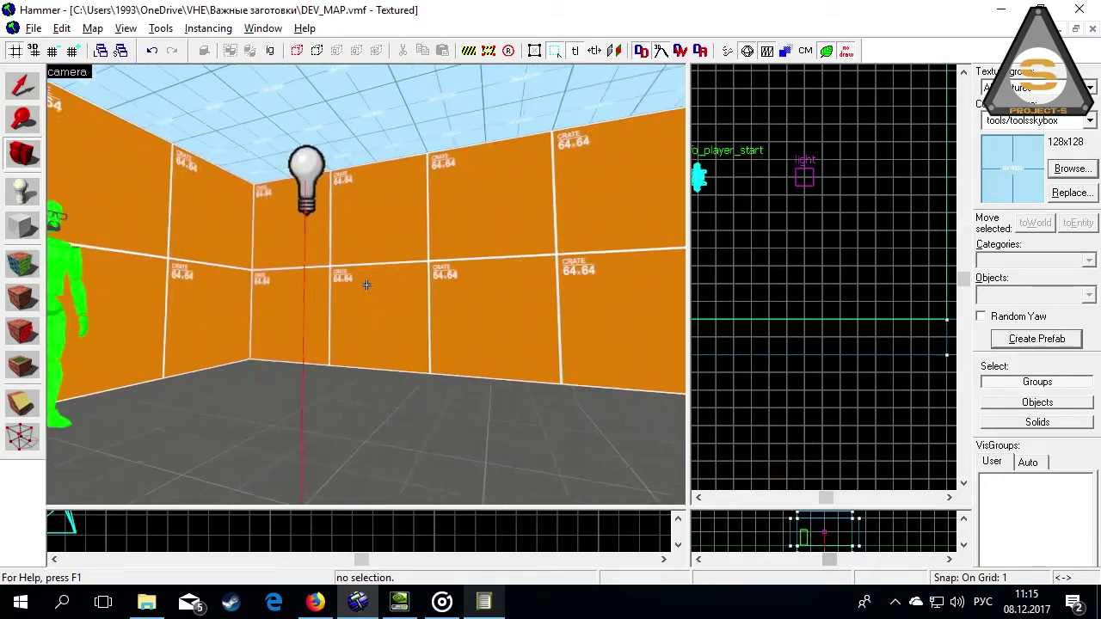
key("w")
key("w")
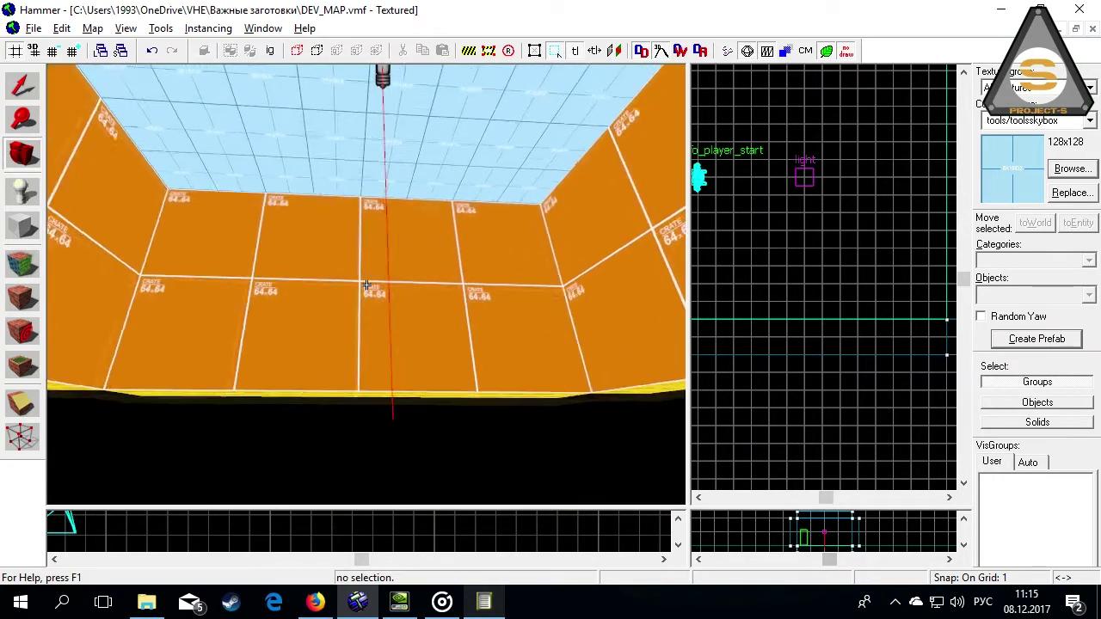
key("s")
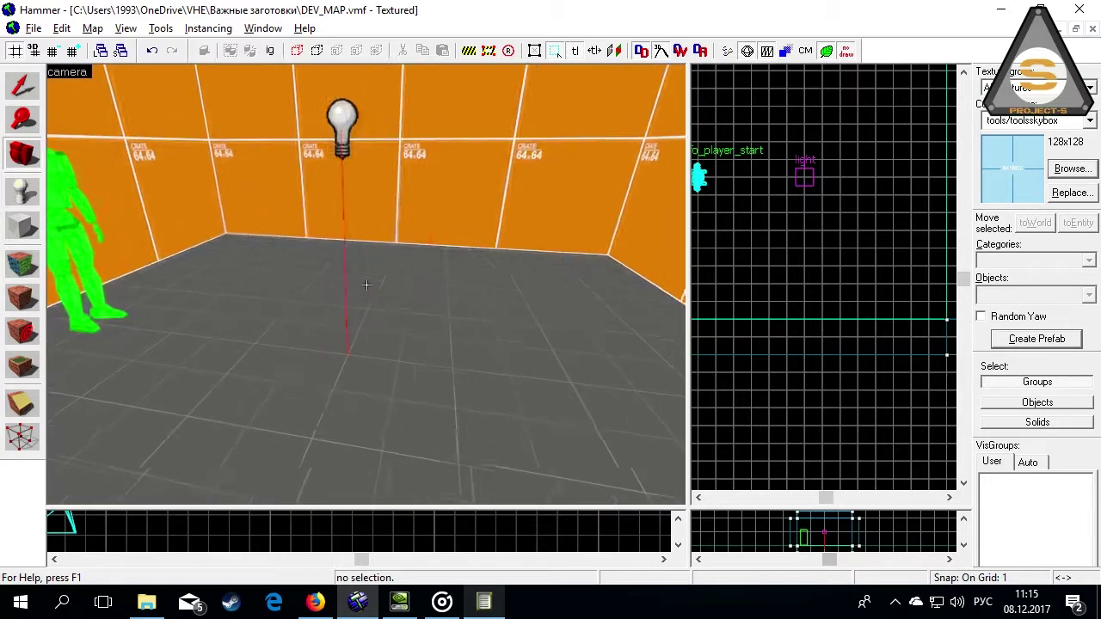
key("z")
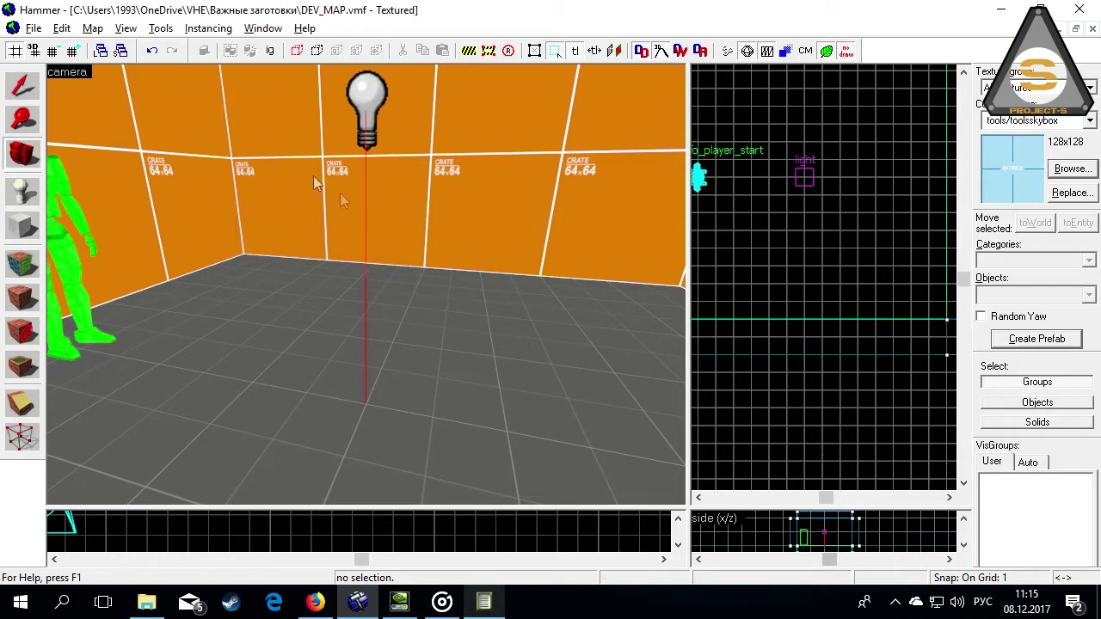
Step: Open the Go to Coordinates dialog, dismiss it, and check the FindPortalSide portal coordinates in the View Log Tool's compile log
left_click(125, 28)
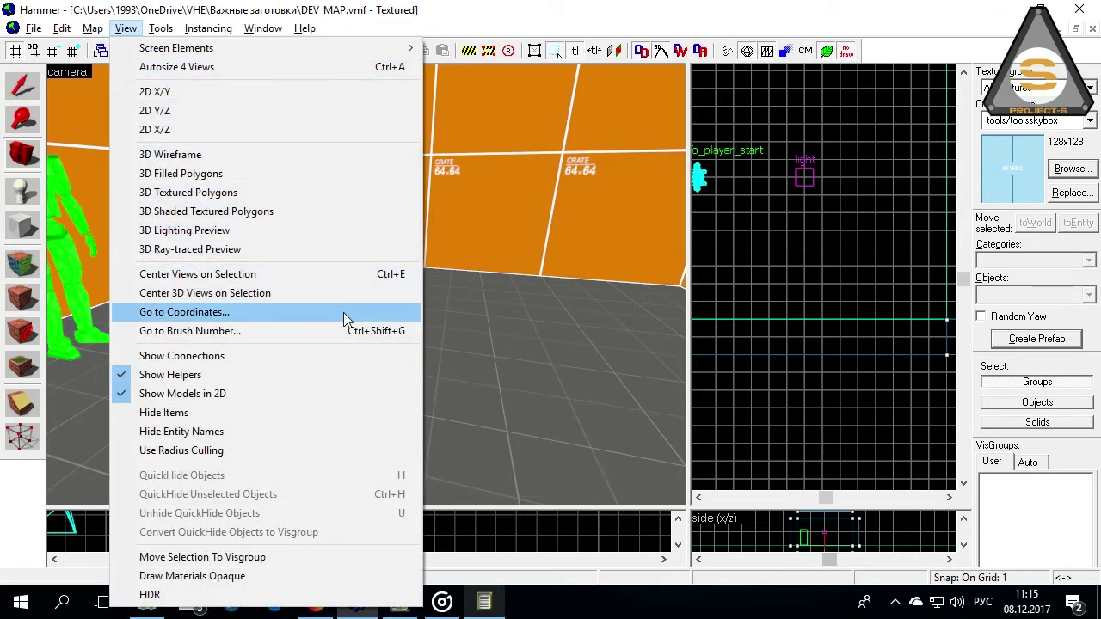
left_click(252, 315)
left_click(488, 300)
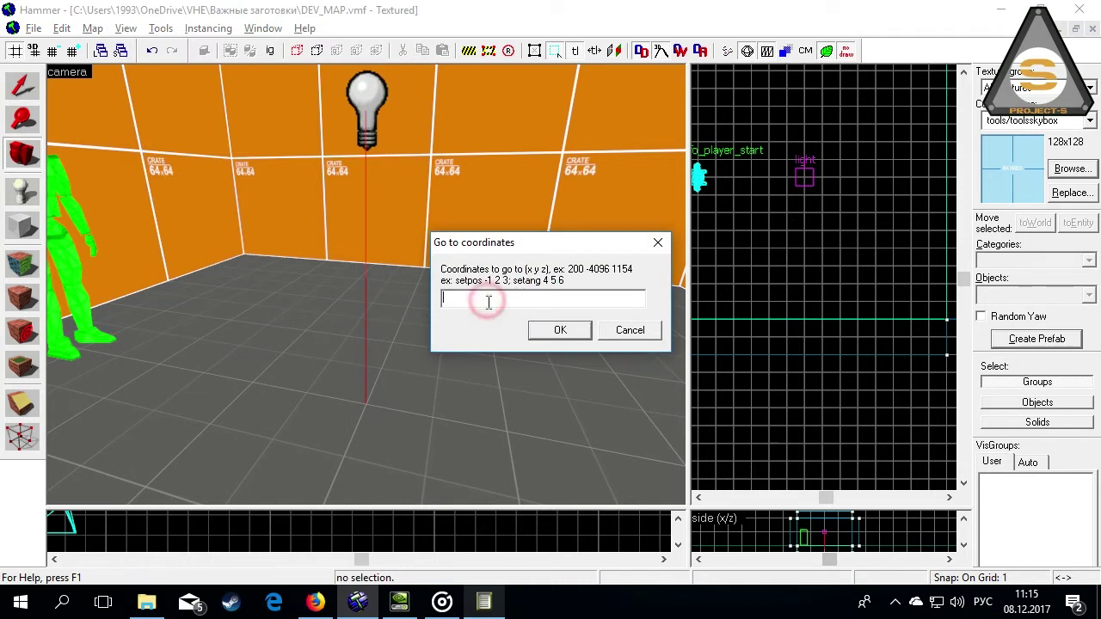
left_click(632, 332)
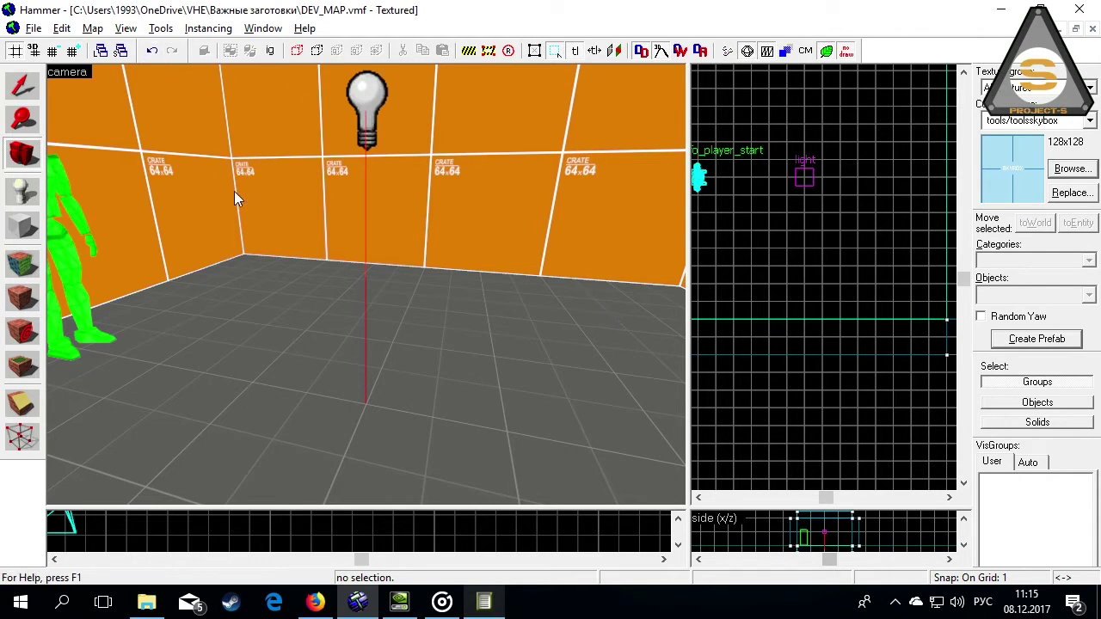
left_click(486, 604)
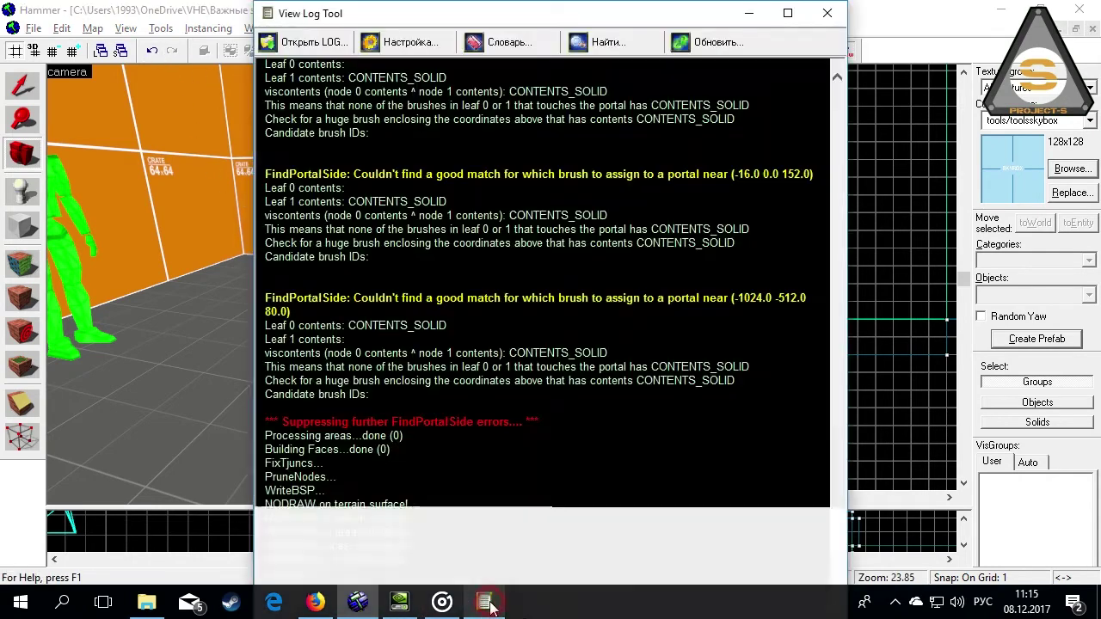
left_click(488, 605)
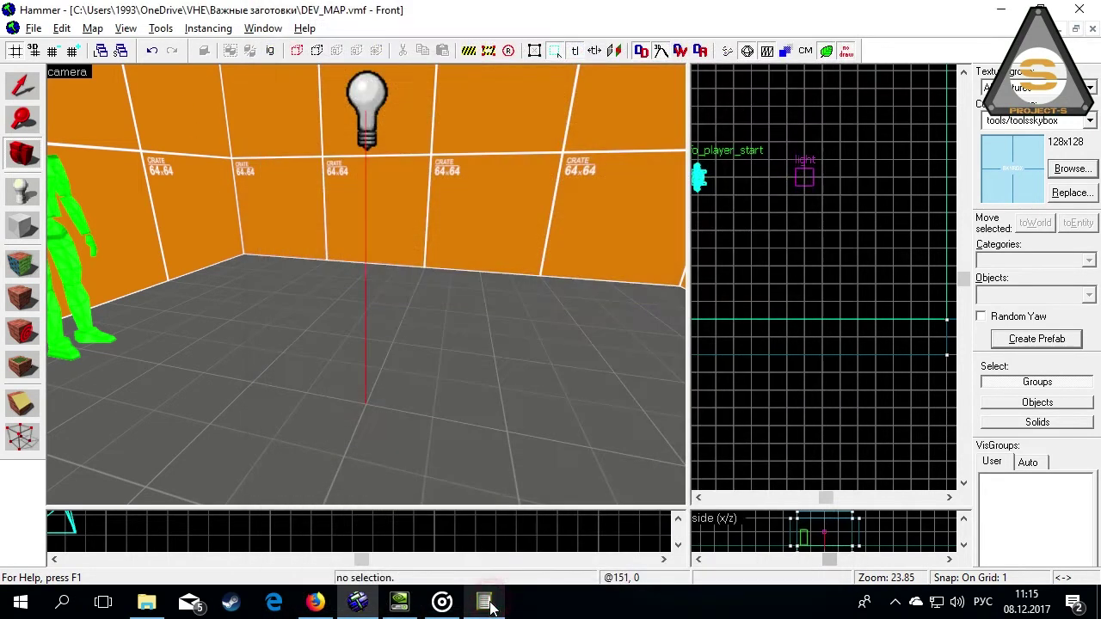
Step: Open the Go to Brush ID dialog for locating compile-reported brushes, and dismiss it without entering an ID
left_click(126, 29)
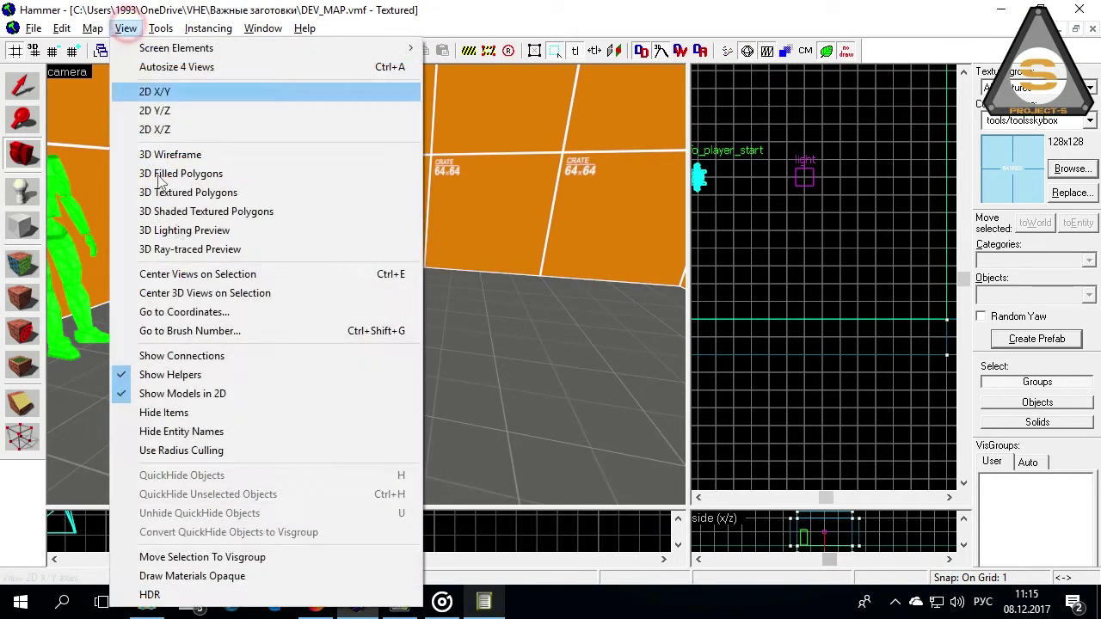
left_click(258, 332)
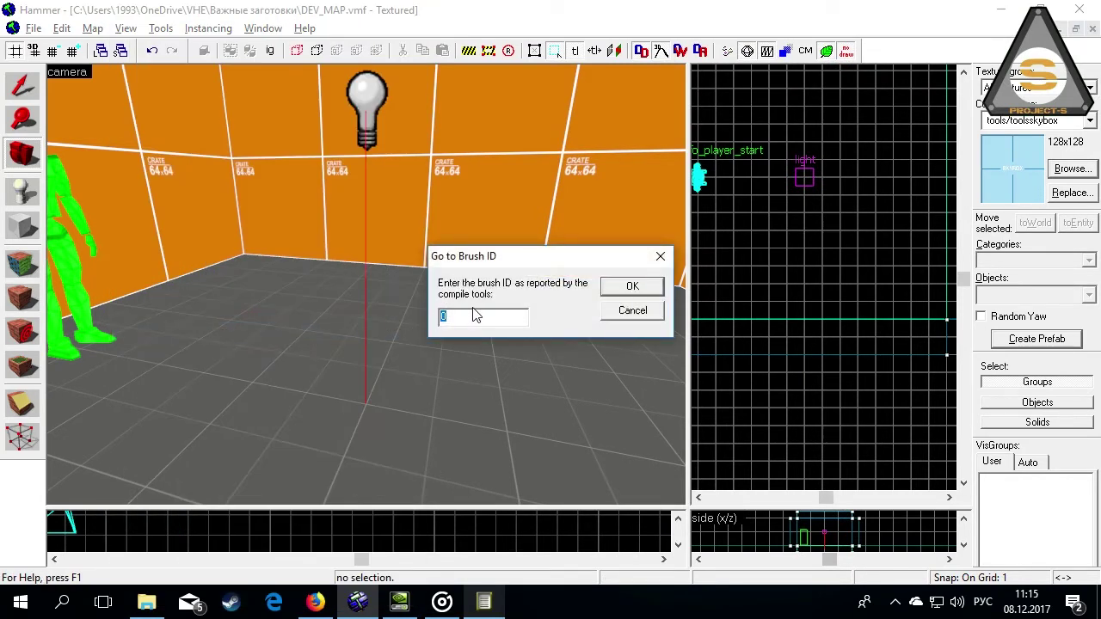
left_click(625, 315)
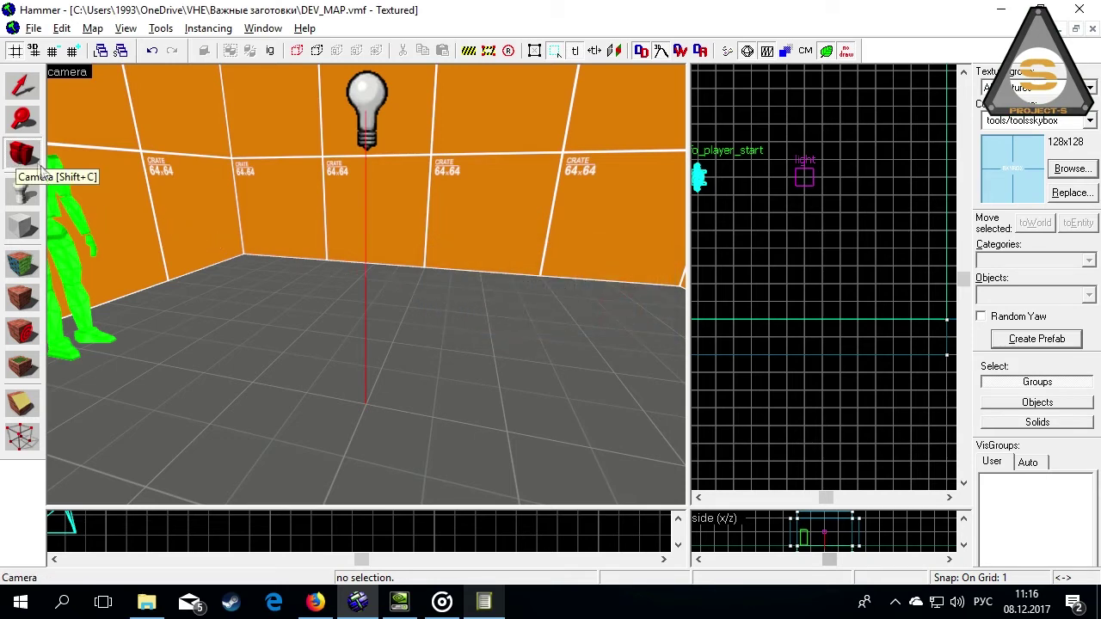
Step: Select the info_player_start and light entities together to point out the entities inside the room
left_click(20, 91)
key("a")
left_click(118, 209)
key("a")
key("s")
key("d")
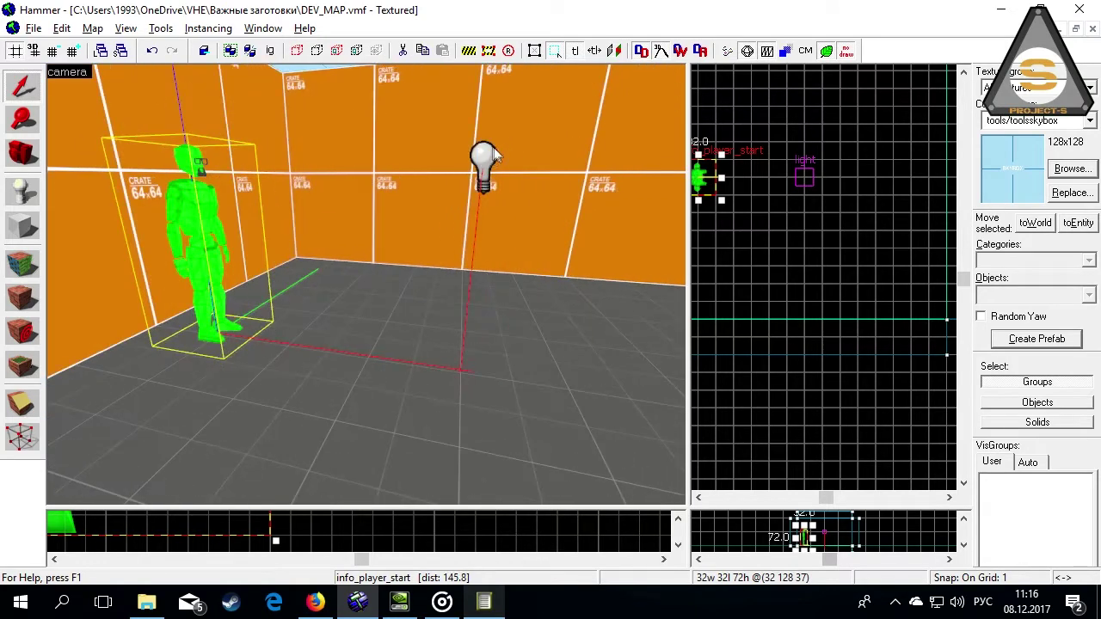
left_click(486, 157)
left_click(199, 214, "ctrl")
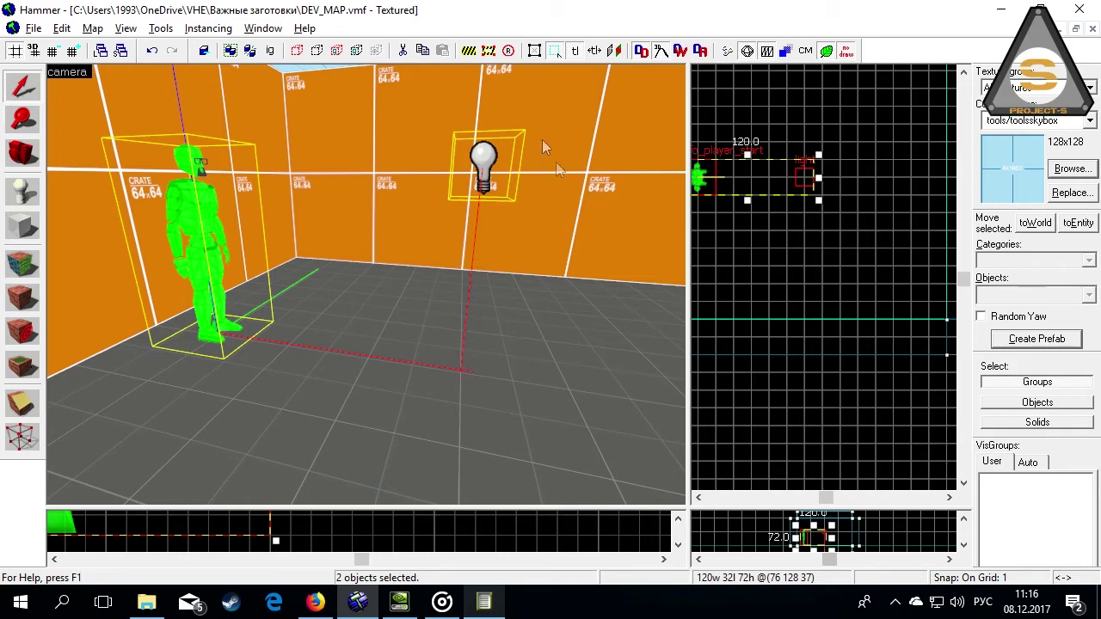
Step: Try the tools/toolsskybox texture on the room's floor brush and undo the texture change
left_click(407, 328)
key("d")
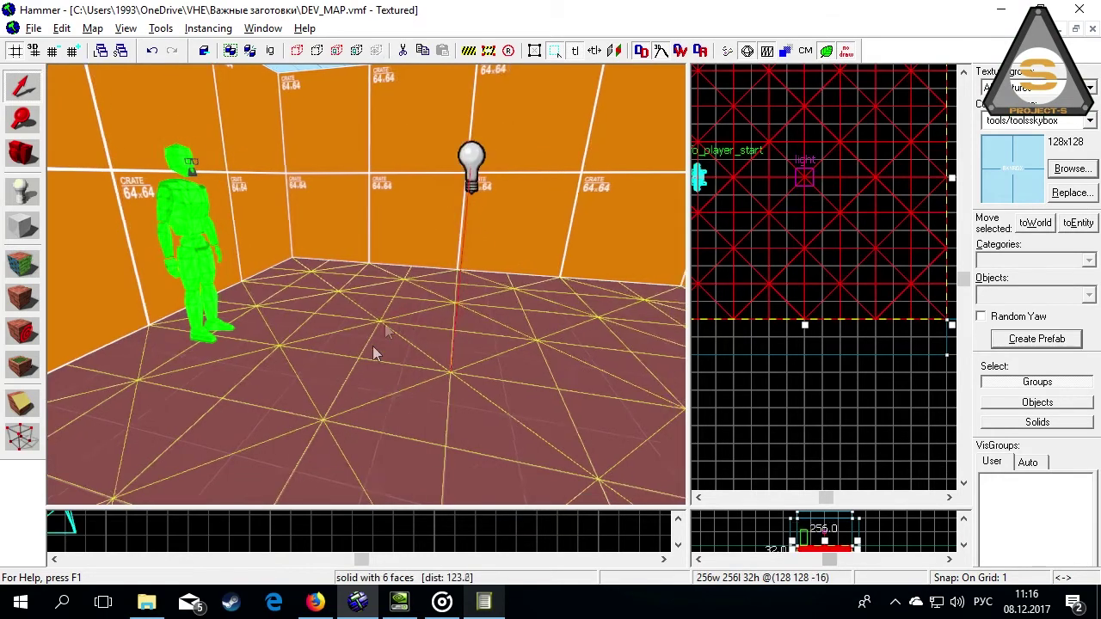
key("s")
left_click(16, 301)
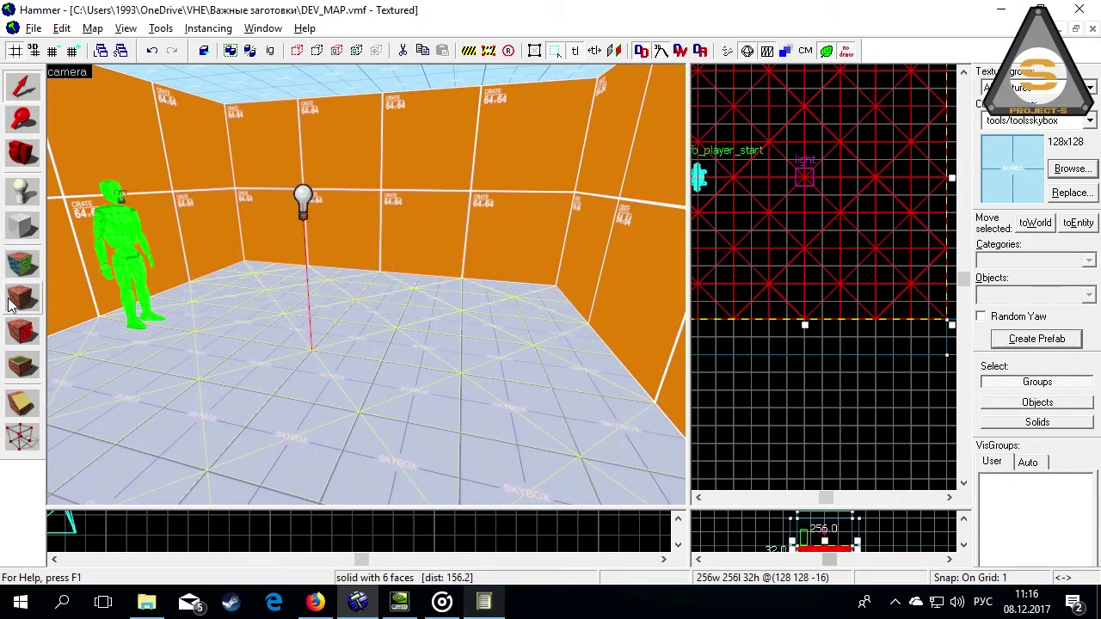
key("ctrl+z")
Step: Open the displacement settings in the Face Edit Sheet for the floor brush's faces
left_click(22, 263)
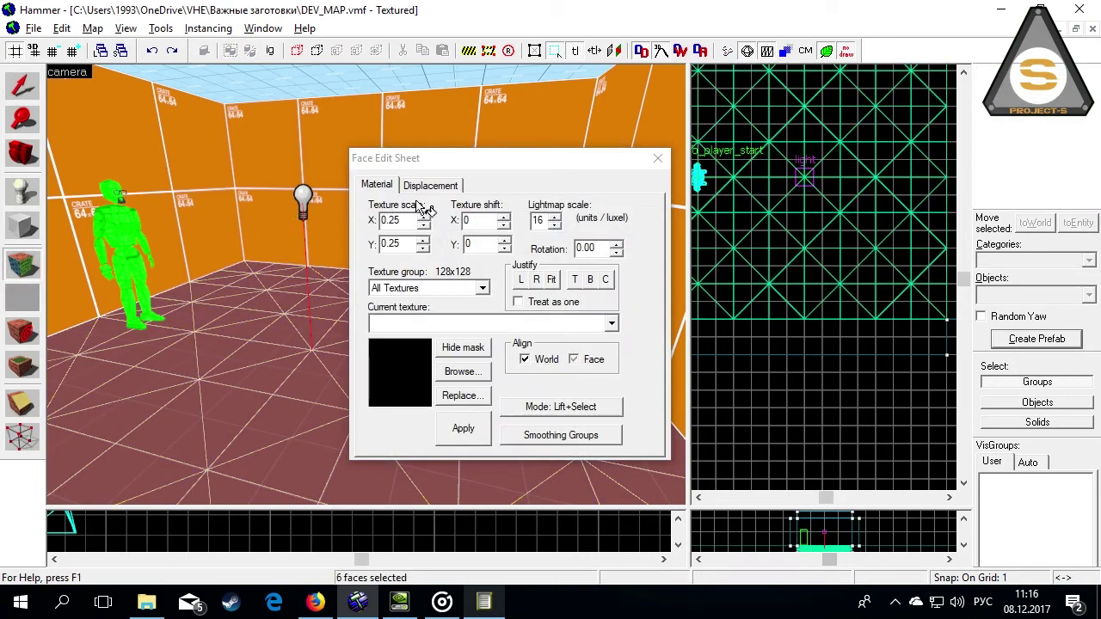
left_click(426, 186)
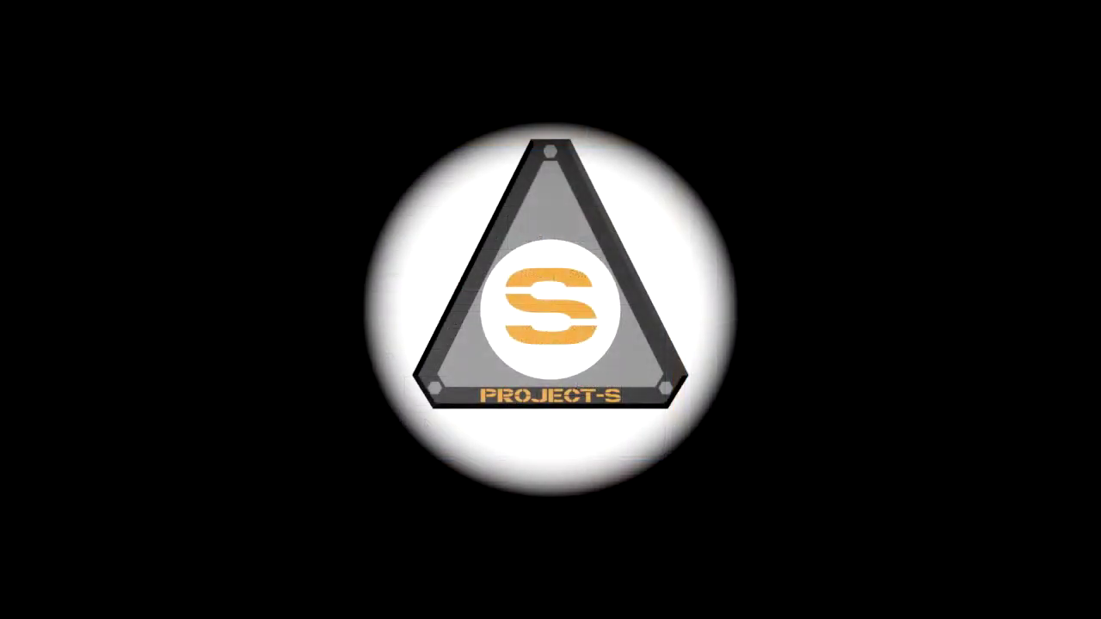